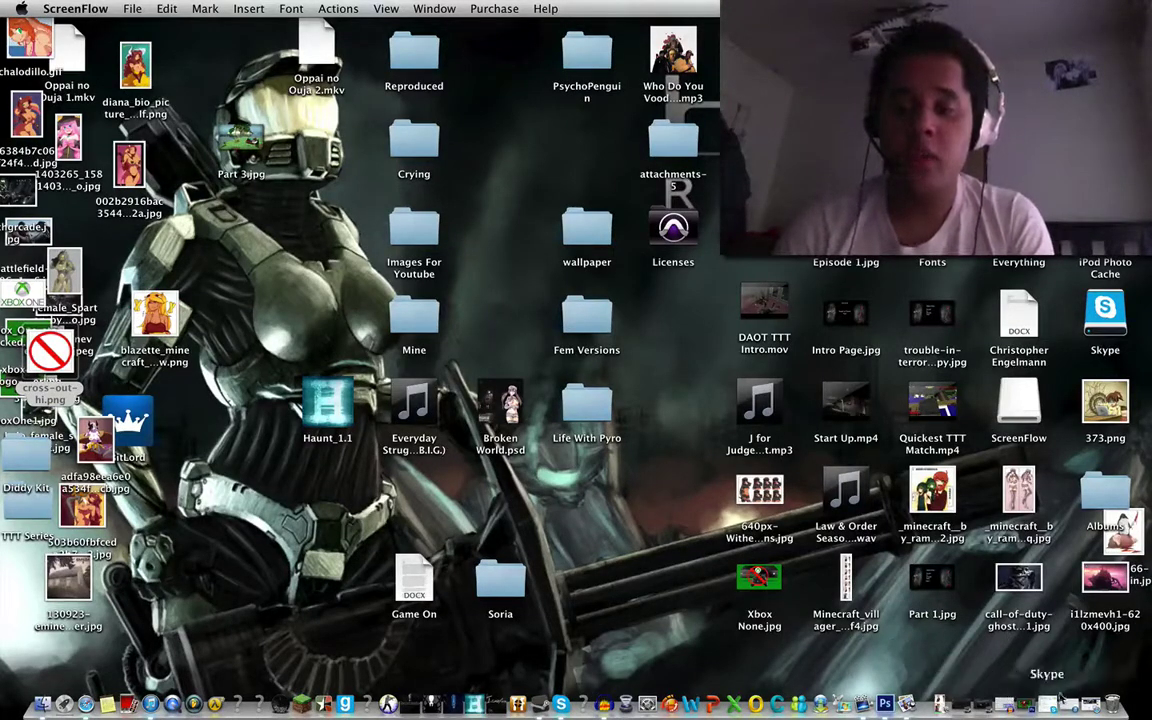
Step: Bring Safari back up on the Facebook profile timeline from the dock
left_click(1069, 698)
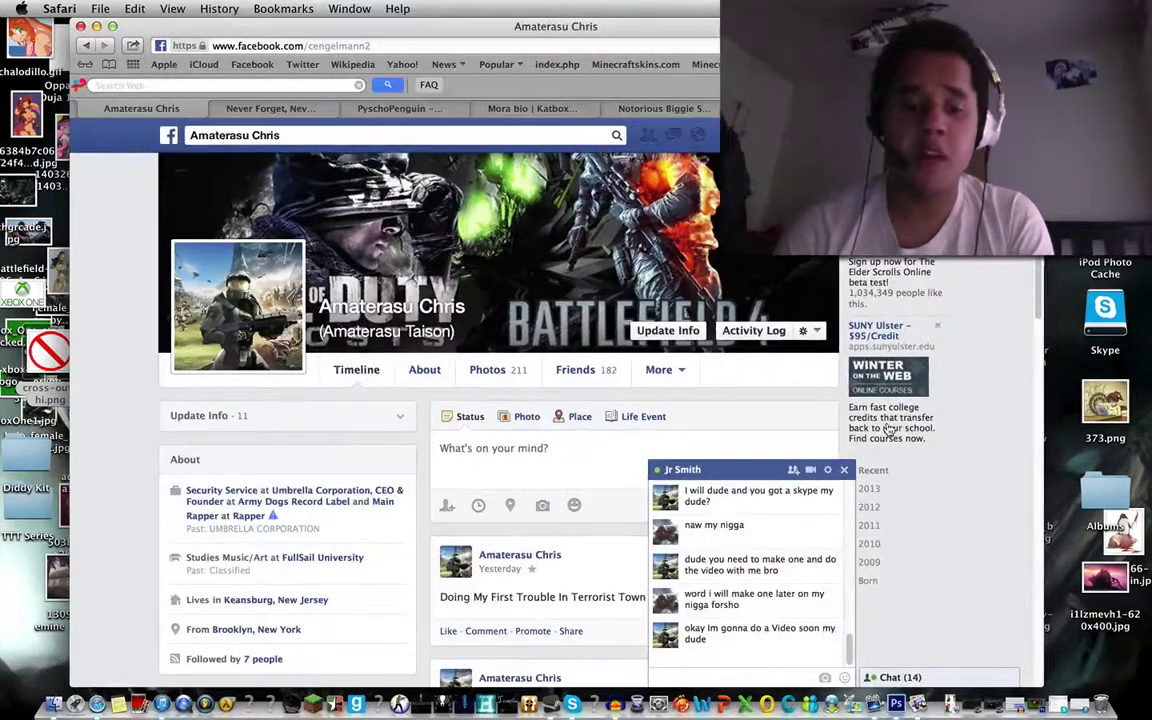
scroll(500, 400, "down", 5)
scroll(500, 400, "down", 5)
scroll(500, 400, "up", 3)
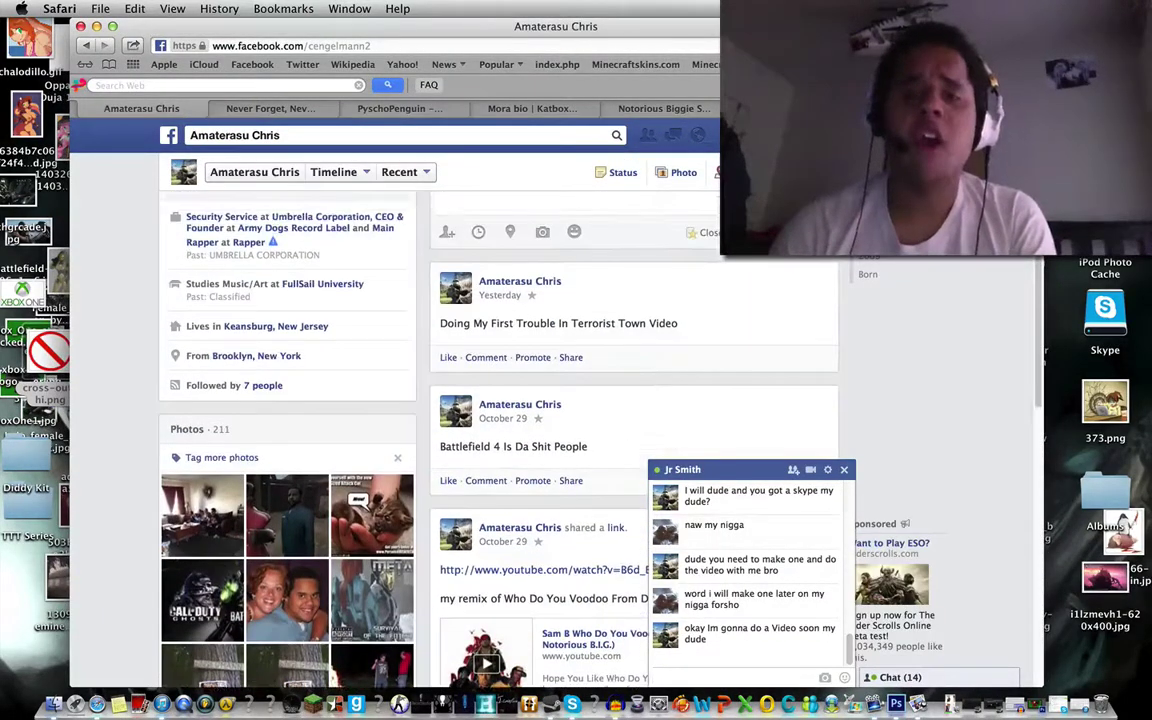
scroll(797, 288, "up", 5)
scroll(797, 288, "up", 5)
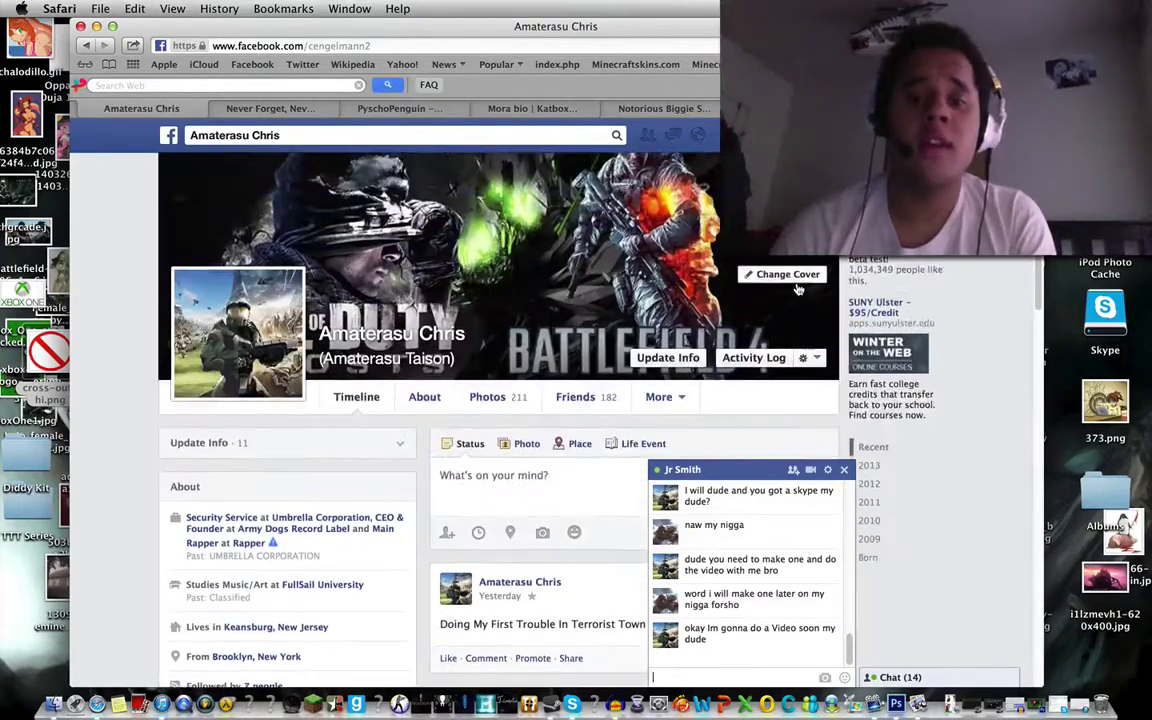
scroll(500, 400, "down", 5)
scroll(500, 400, "down", 3)
scroll(500, 400, "down", 3)
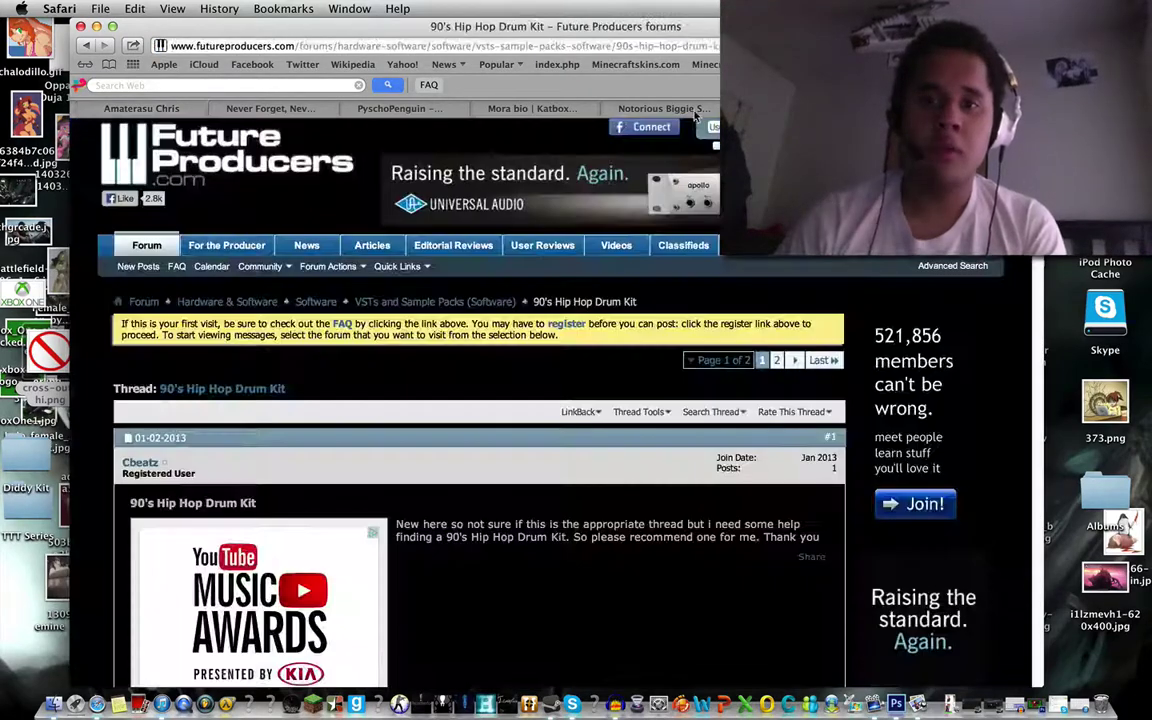
Step: Move through the Mora bio tab to the 'xbox one png' Google Images tab
left_click(660, 108)
left_click(528, 108)
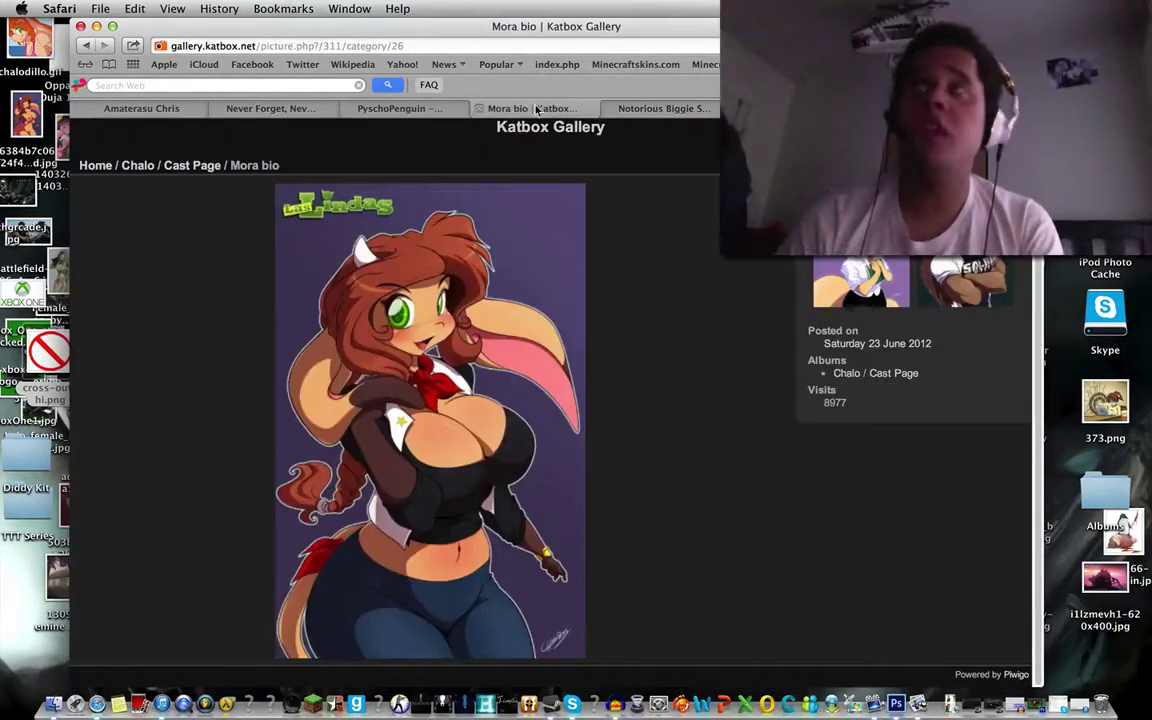
key("ctrl+Tab")
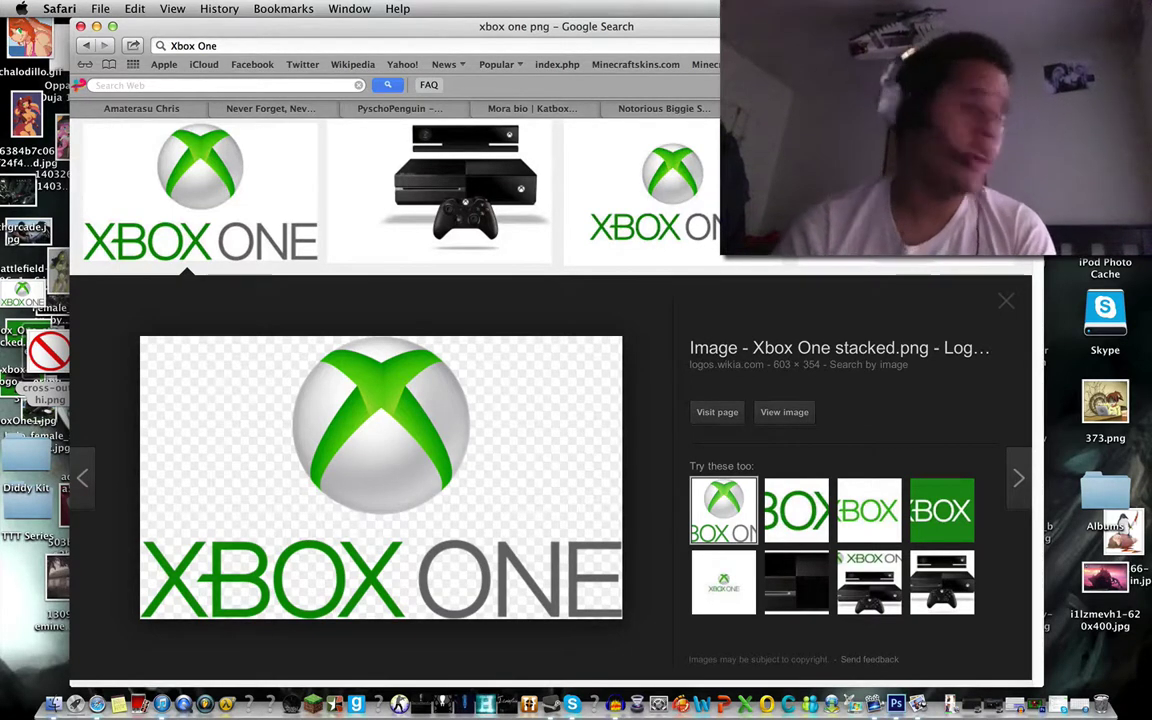
scroll(500, 400, "down", 5)
scroll(500, 400, "down", 5)
scroll(500, 400, "down", 3)
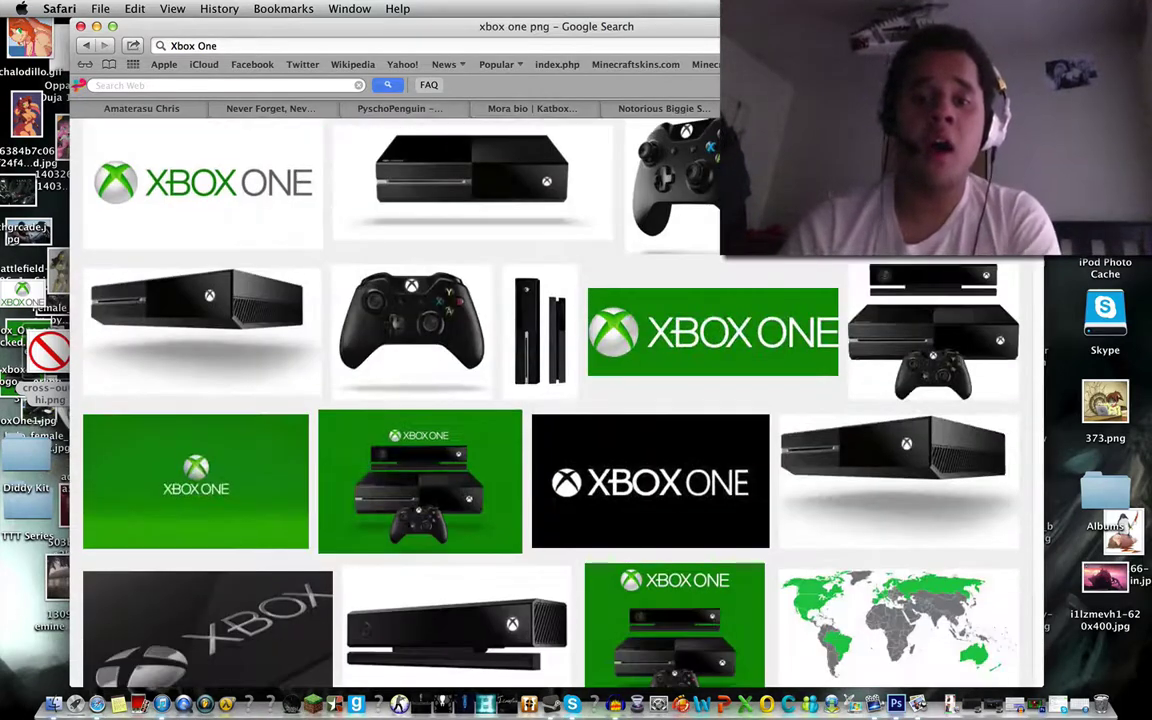
scroll(500, 400, "down", 5)
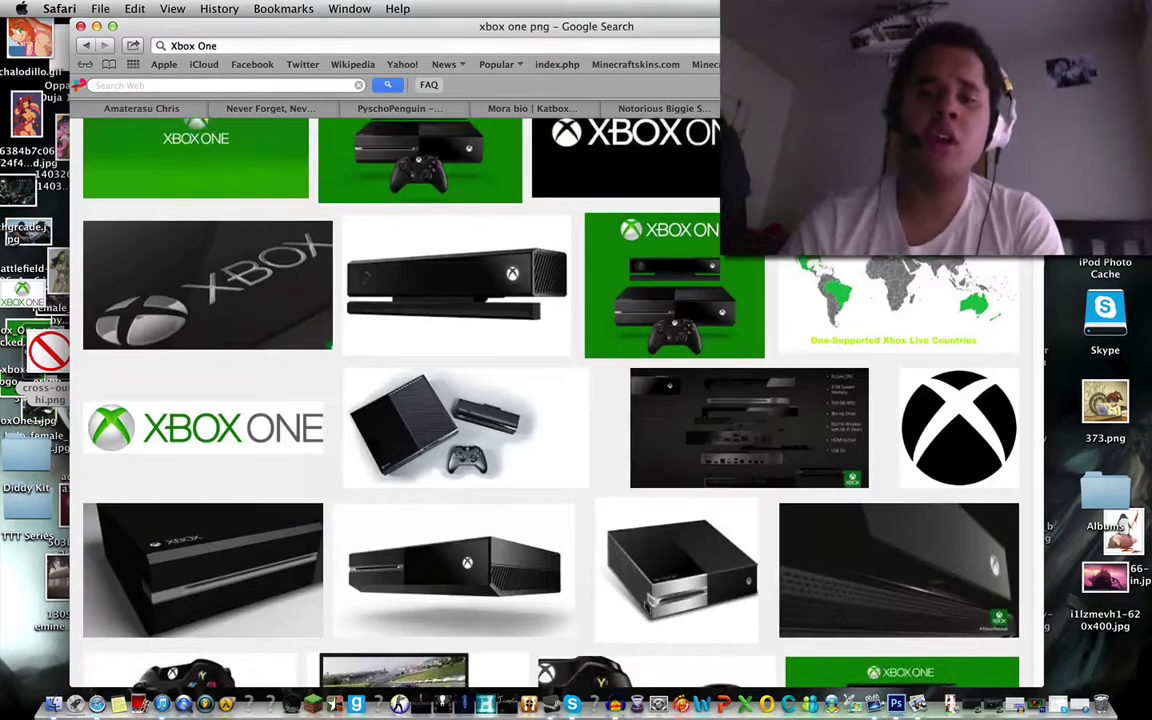
scroll(795, 265, "up", 5)
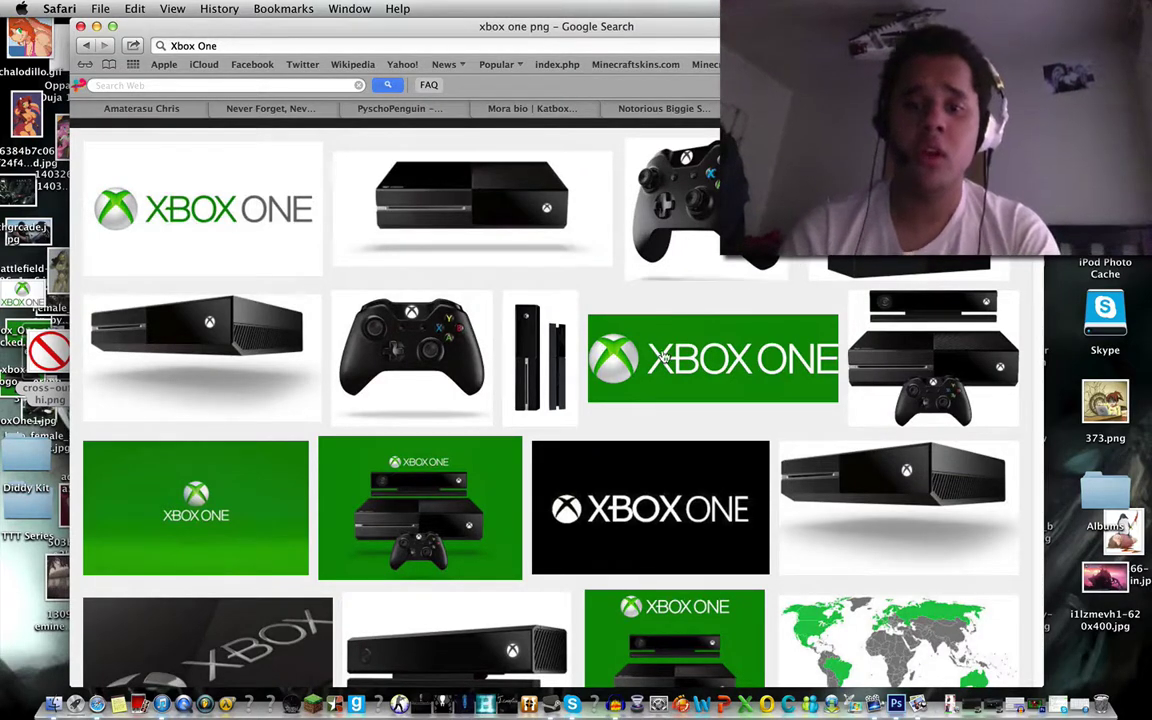
scroll(663, 355, "down", 5)
scroll(663, 355, "down", 3)
scroll(663, 355, "down", 3)
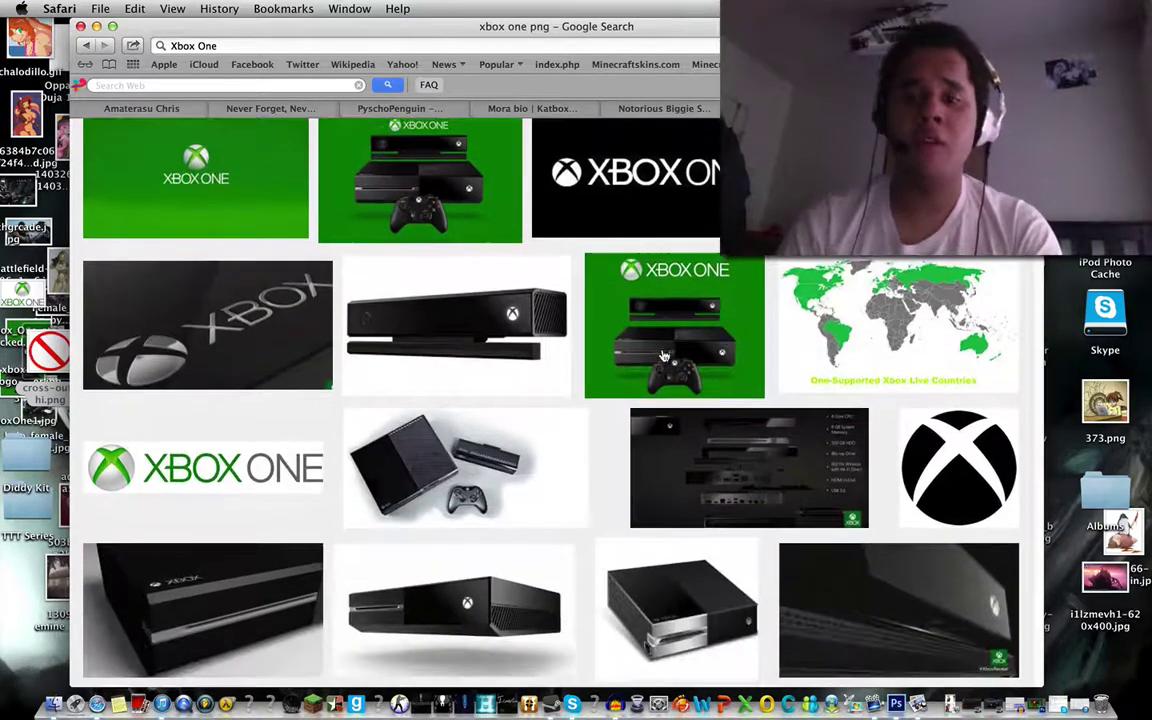
scroll(663, 355, "down", 4)
scroll(663, 355, "down", 2)
scroll(663, 355, "down", 4)
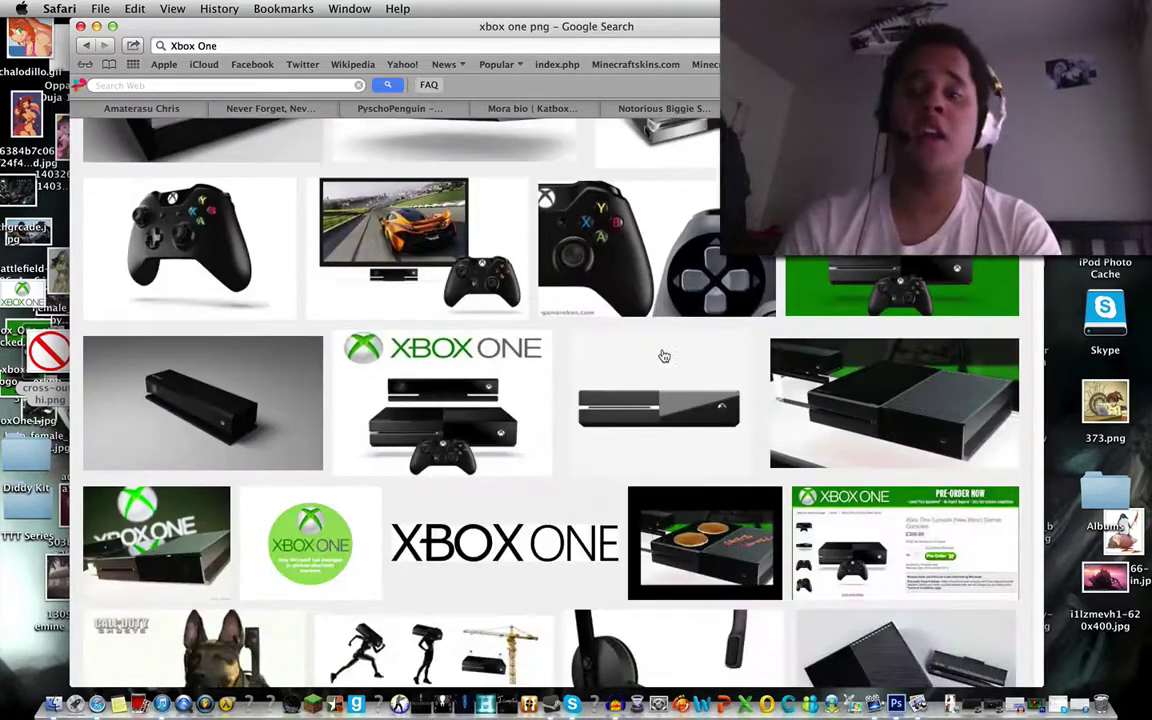
scroll(663, 355, "down", 3)
scroll(663, 355, "up", 4)
scroll(663, 355, "up", 4)
scroll(663, 355, "up", 4)
scroll(663, 355, "up", 2)
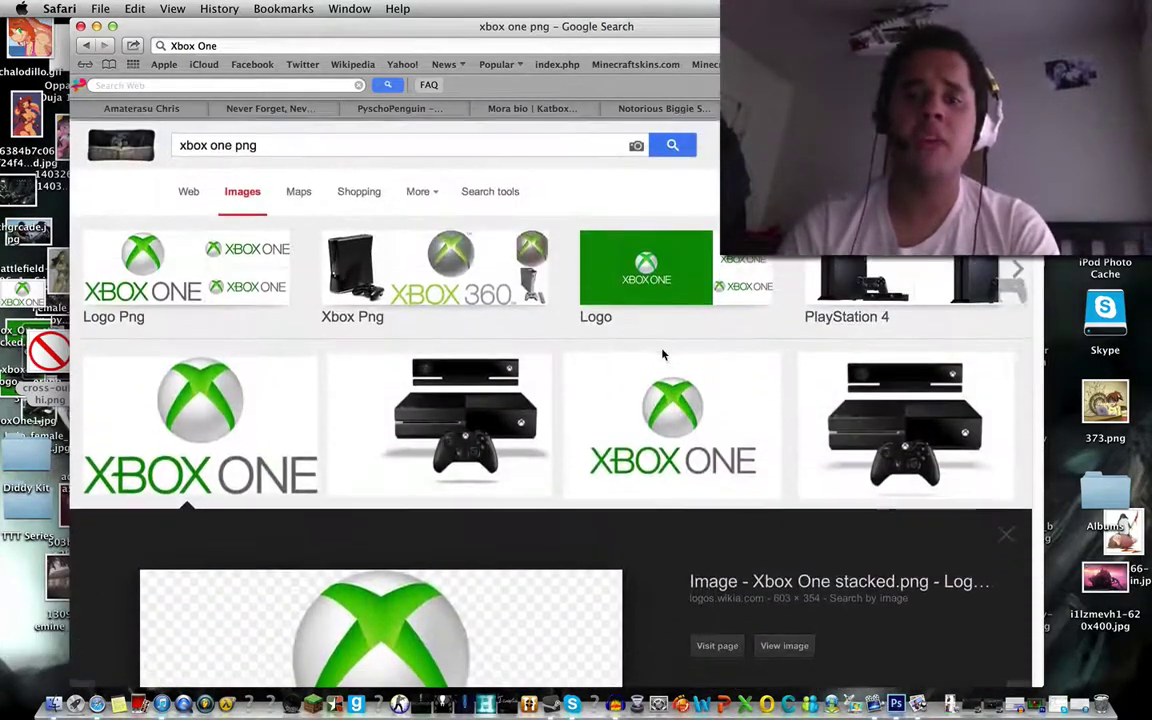
scroll(663, 355, "down", 4)
scroll(663, 355, "down", 4)
scroll(663, 355, "down", 4)
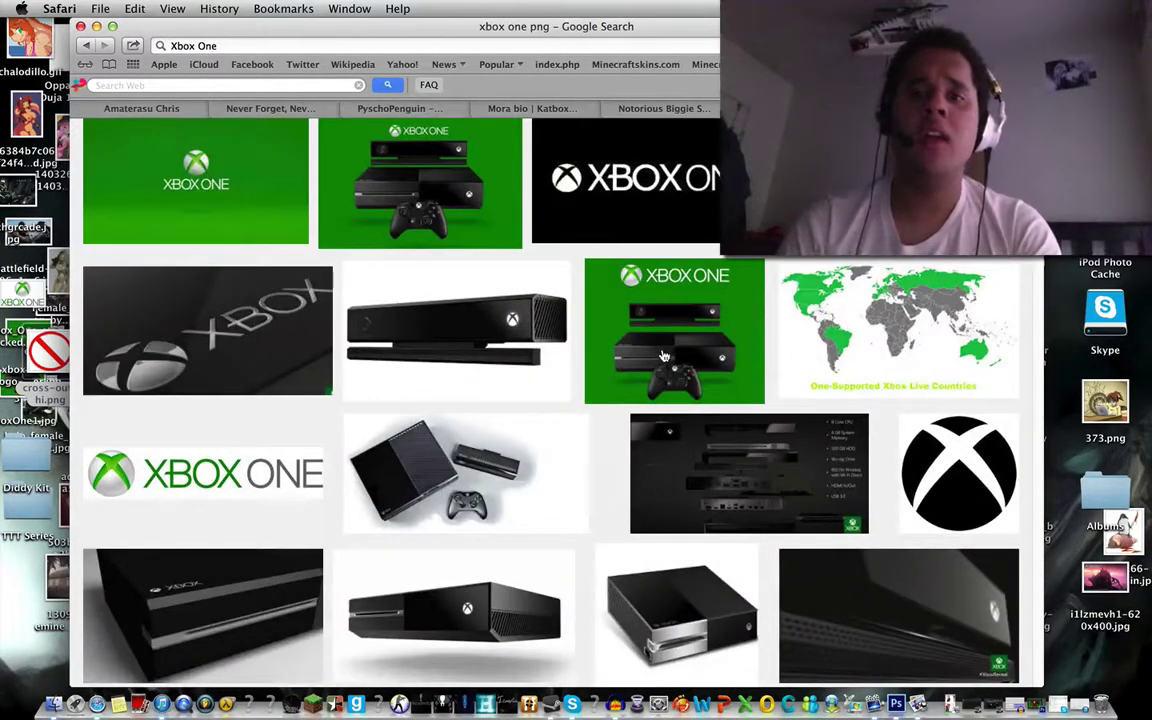
scroll(663, 355, "down", 5)
scroll(663, 355, "down", 4)
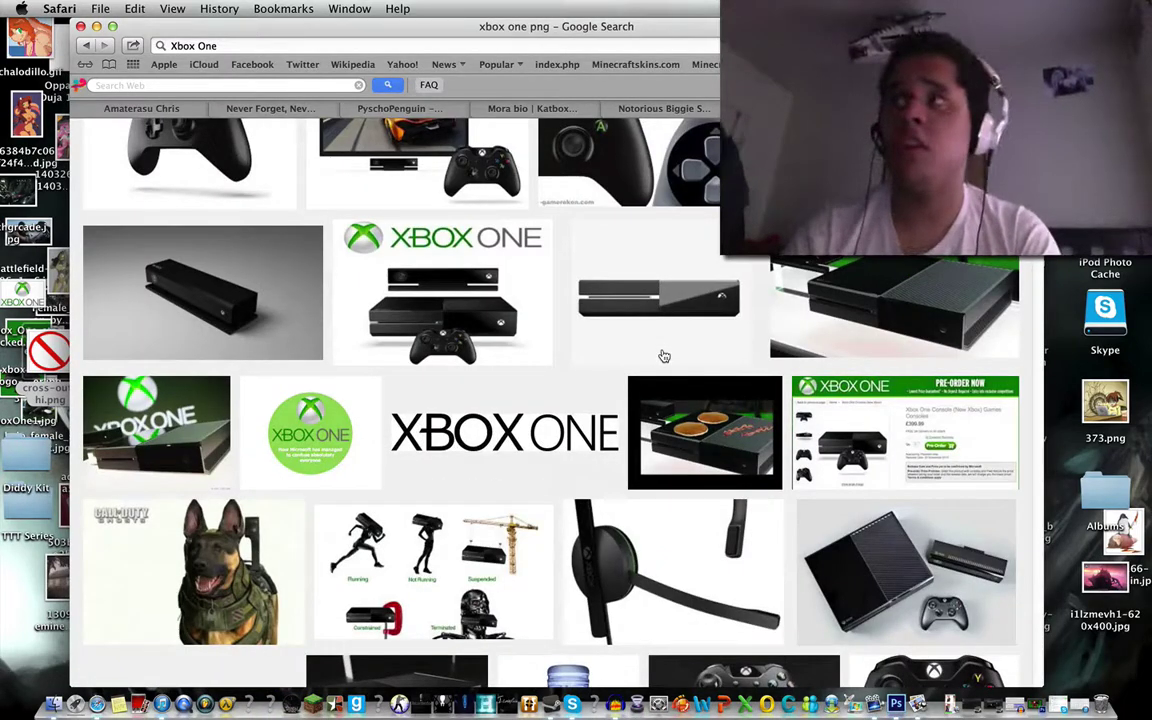
scroll(663, 355, "down", 5)
scroll(663, 355, "down", 5)
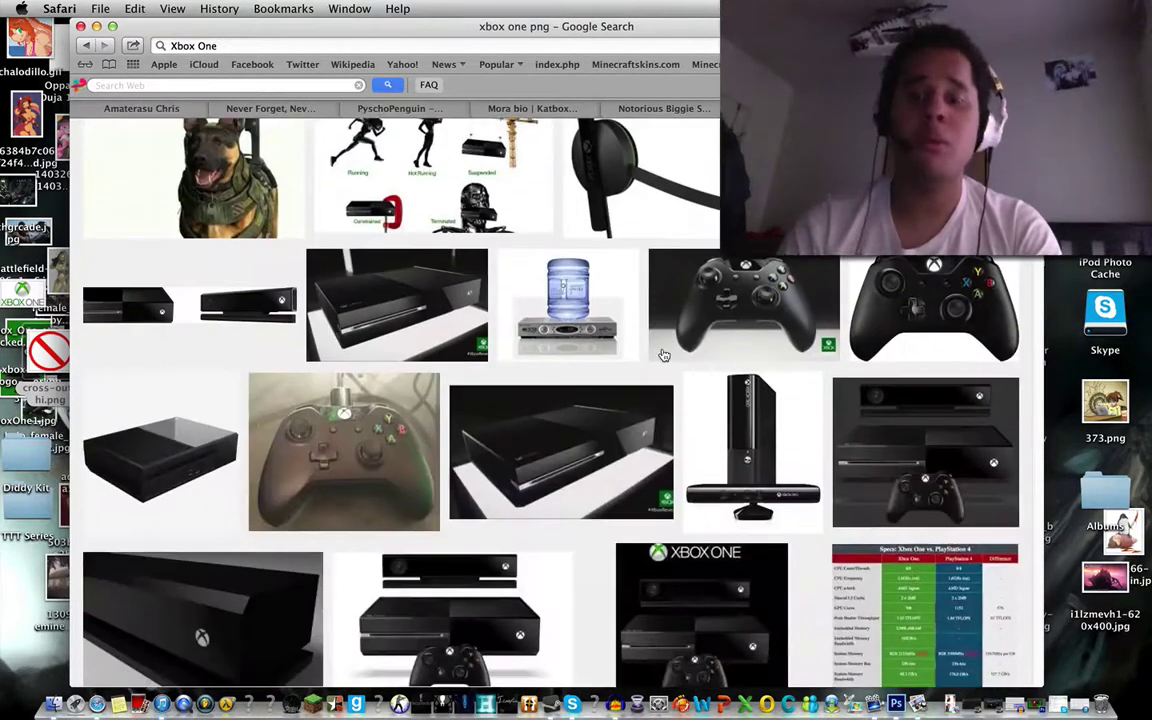
scroll(663, 355, "down", 3)
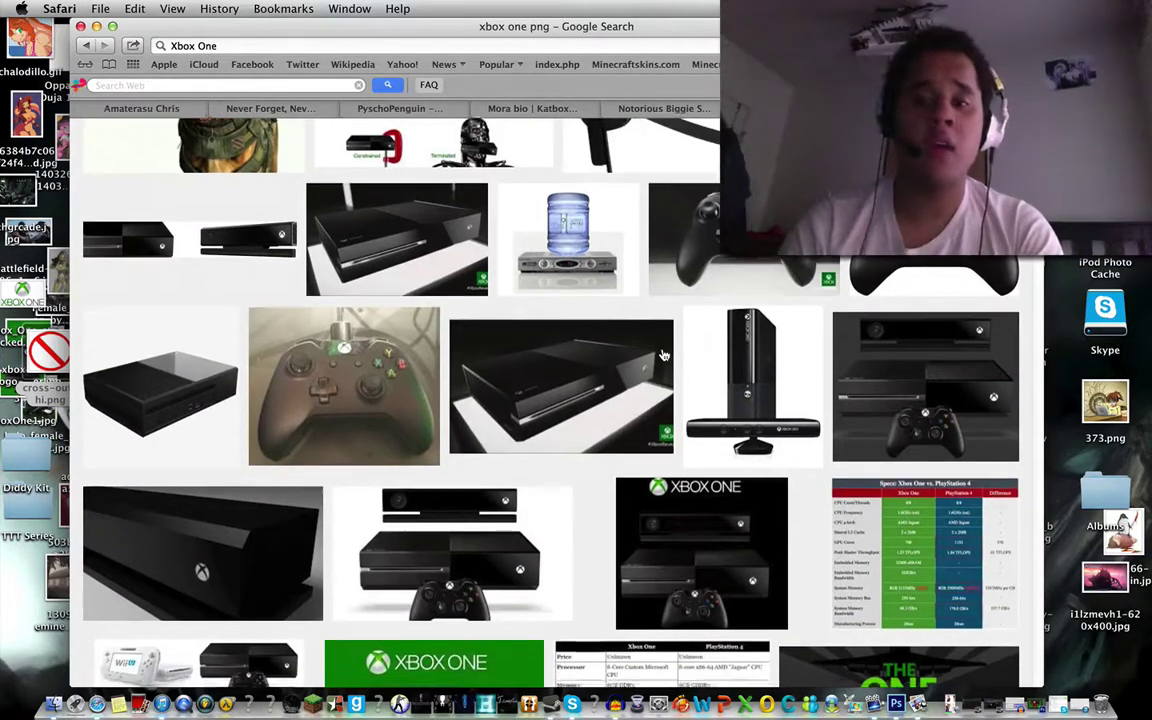
scroll(663, 355, "down", 5)
scroll(663, 355, "down", 5)
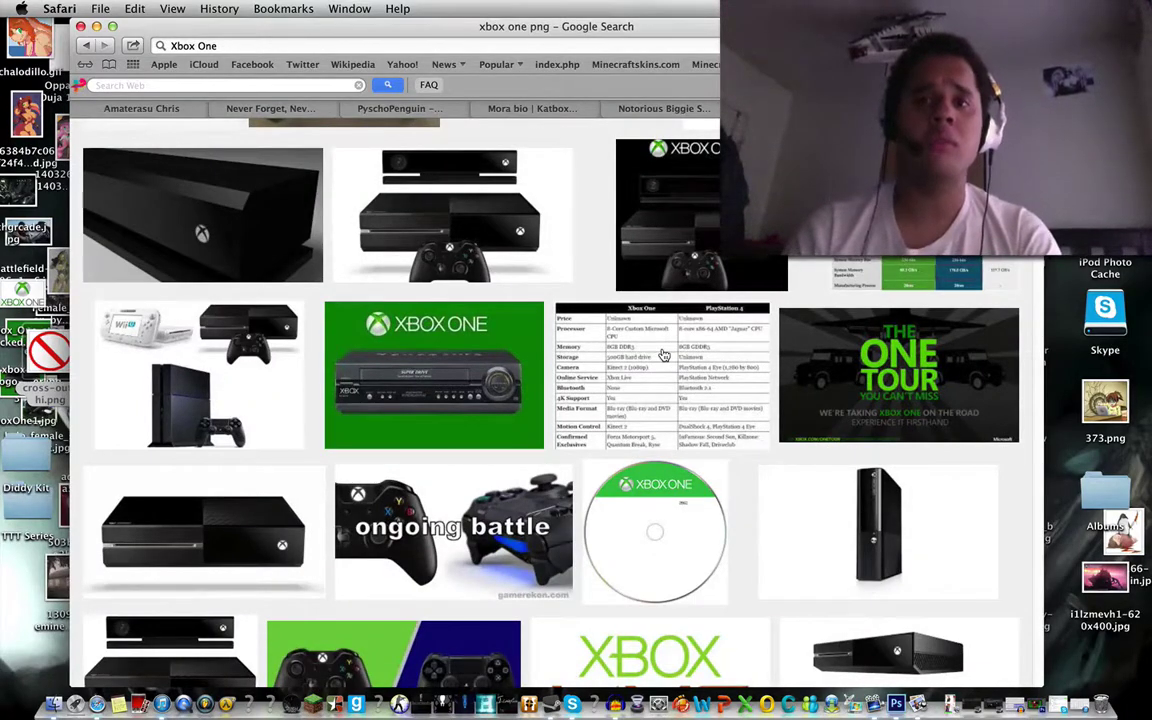
scroll(663, 355, "down", 5)
scroll(663, 355, "down", 5)
Step: Reopen the stacked Xbox One logo preview at the top of the 'xbox one png' results
left_click(430, 300)
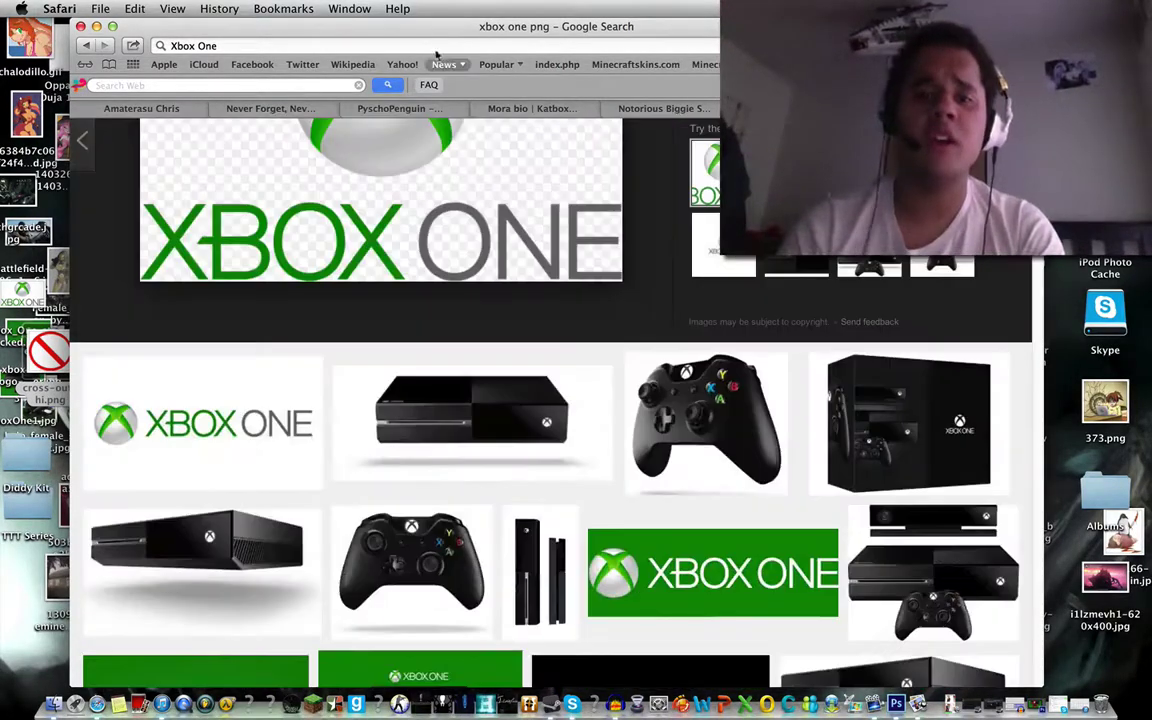
scroll(460, 190, "up", 10)
Step: Select the 'xbox one png' query and switch to web results
left_click(400, 142)
key("super+a")
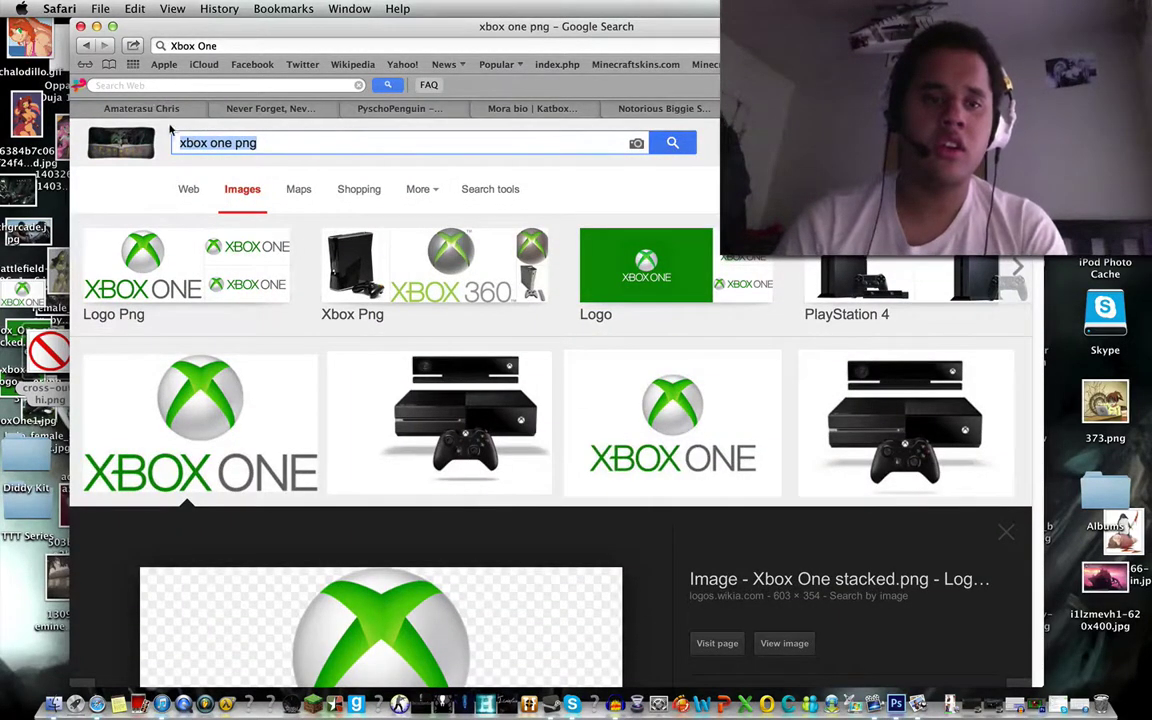
left_click(189, 189)
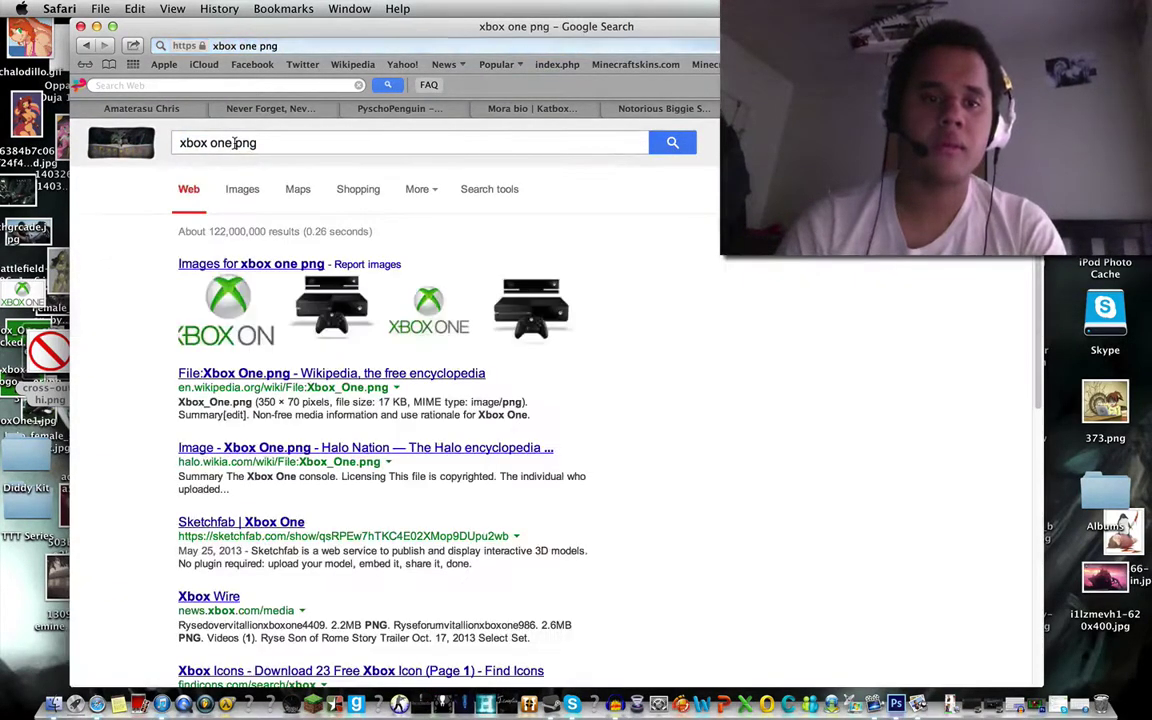
Step: Search 'xbox one release date' via the suggestions, then select the query for replacement
double_click(243, 142)
key("BackSpace")
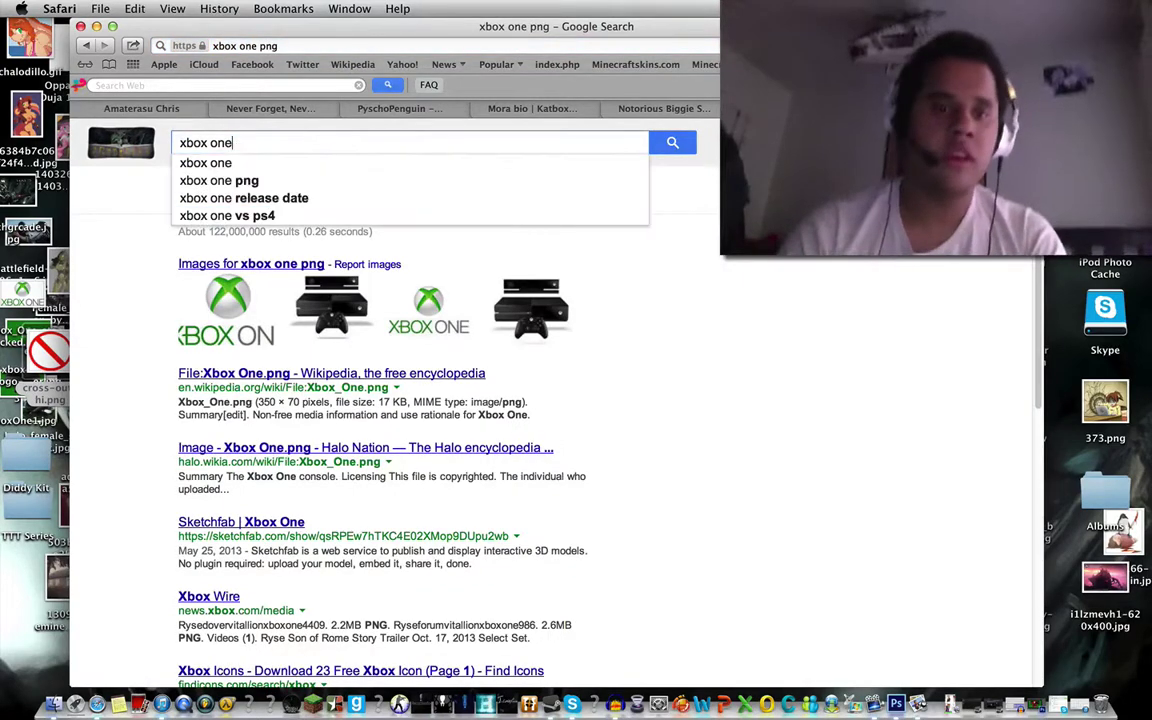
key("Down")
key("Down")
key("Down")
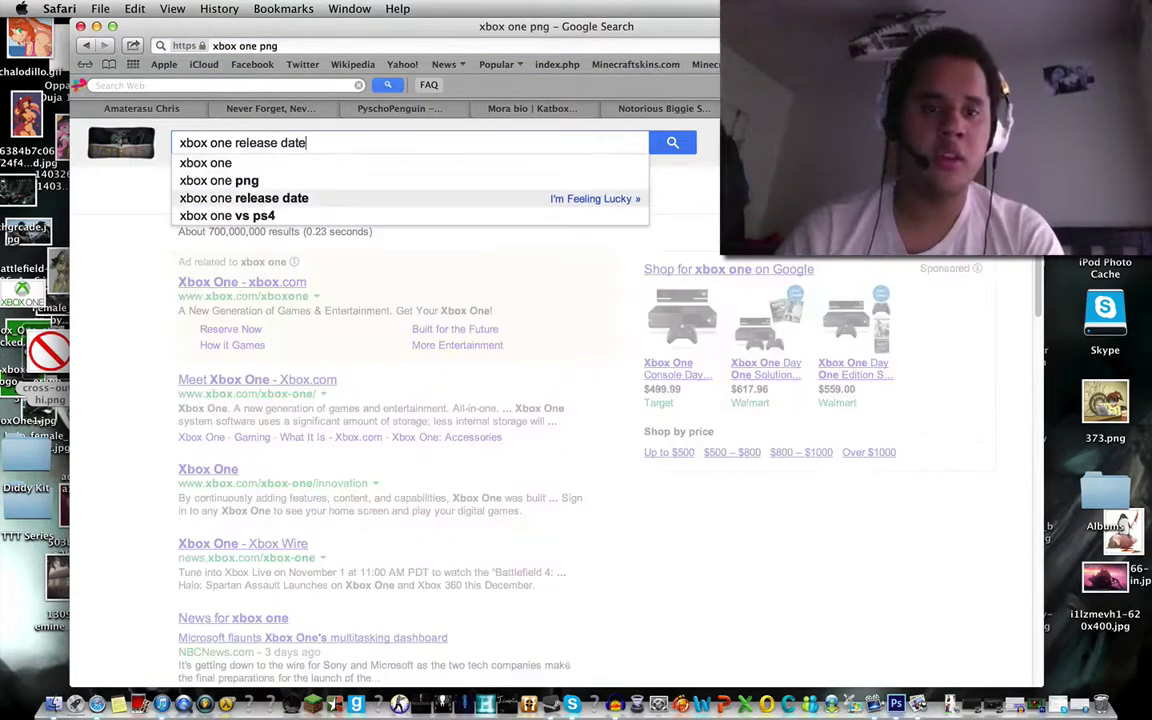
key("Up")
key("Return")
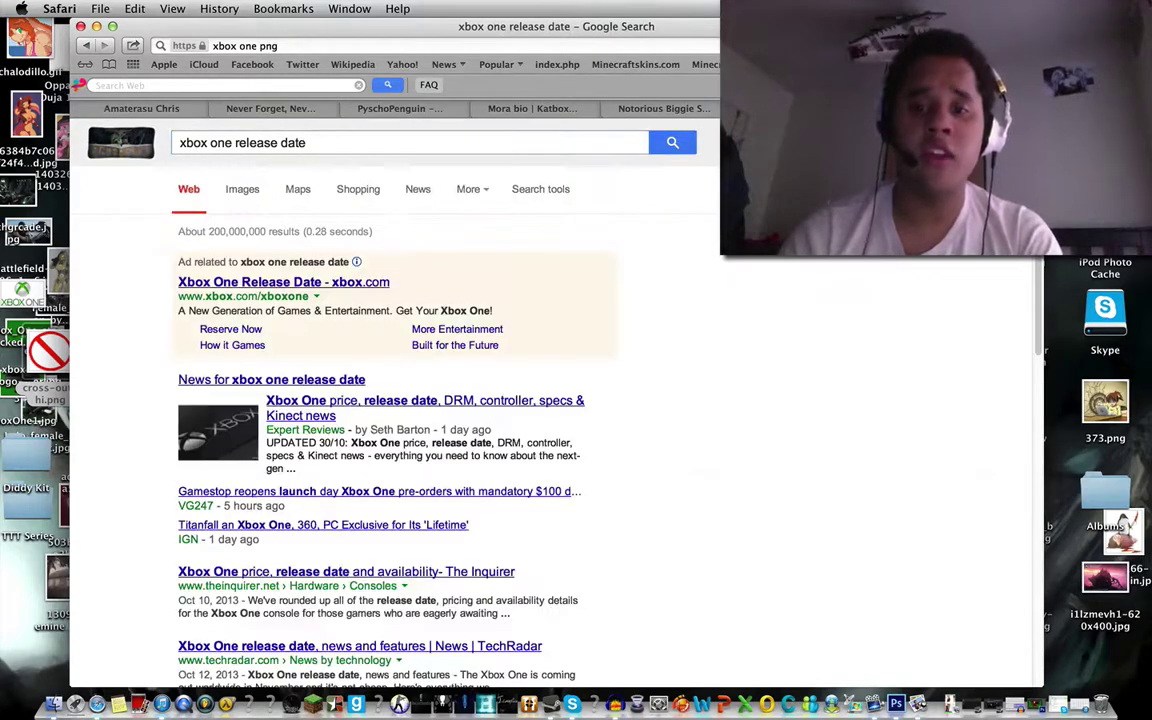
scroll(220, 483, "down", 3)
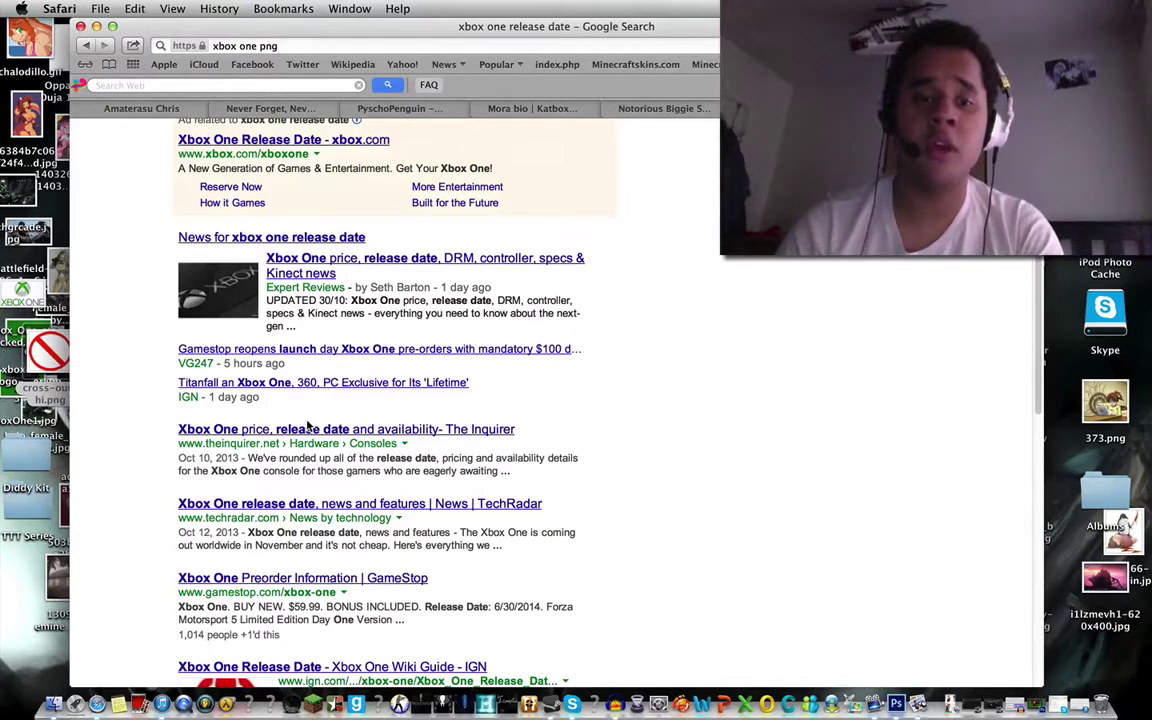
scroll(310, 422, "down", 1)
scroll(310, 422, "down", 3)
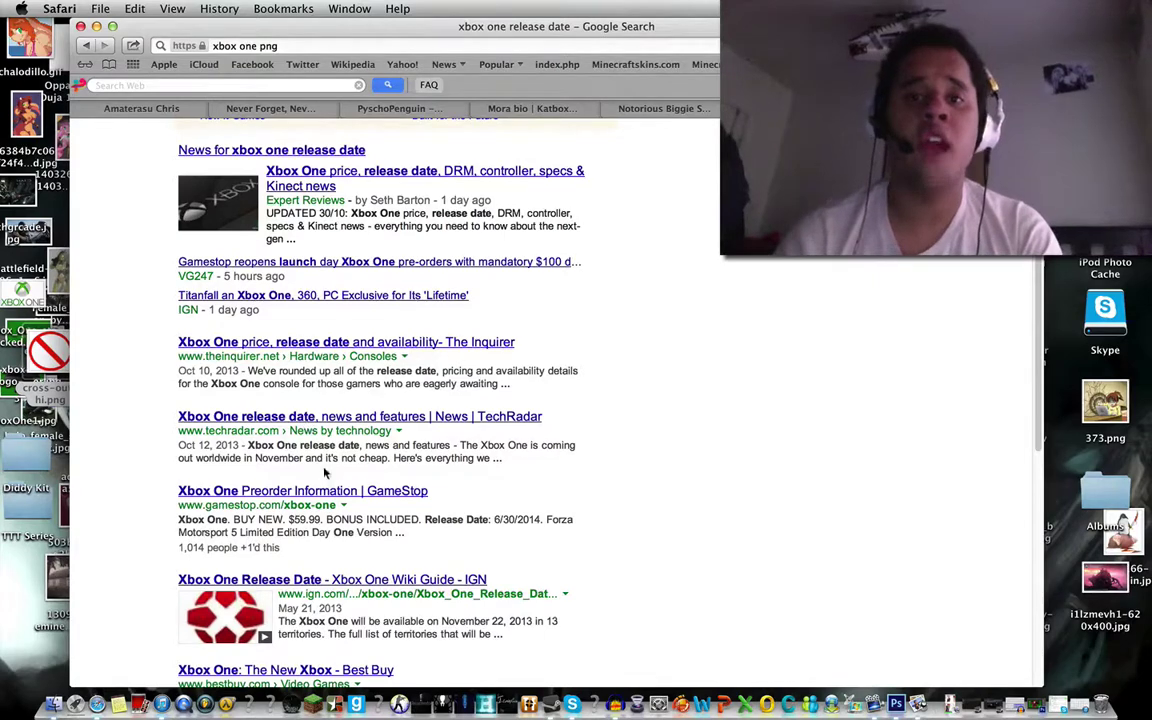
scroll(308, 426, "up", 5)
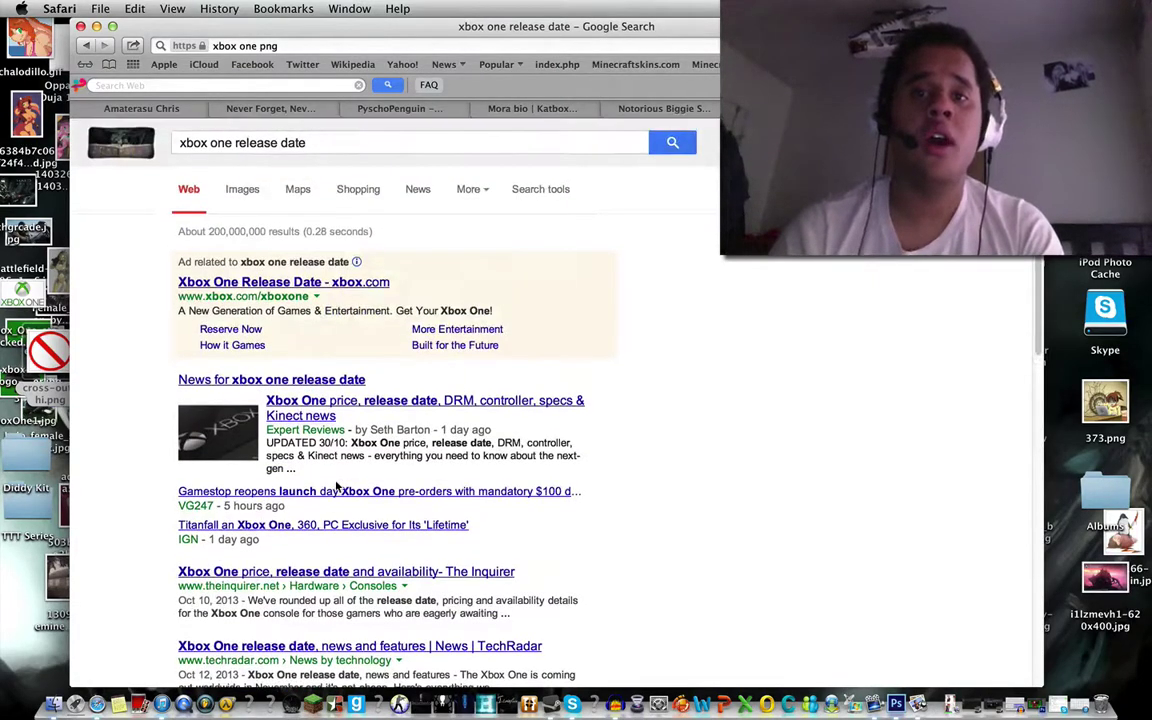
left_click_drag(308, 142, 110, 122)
type("p")
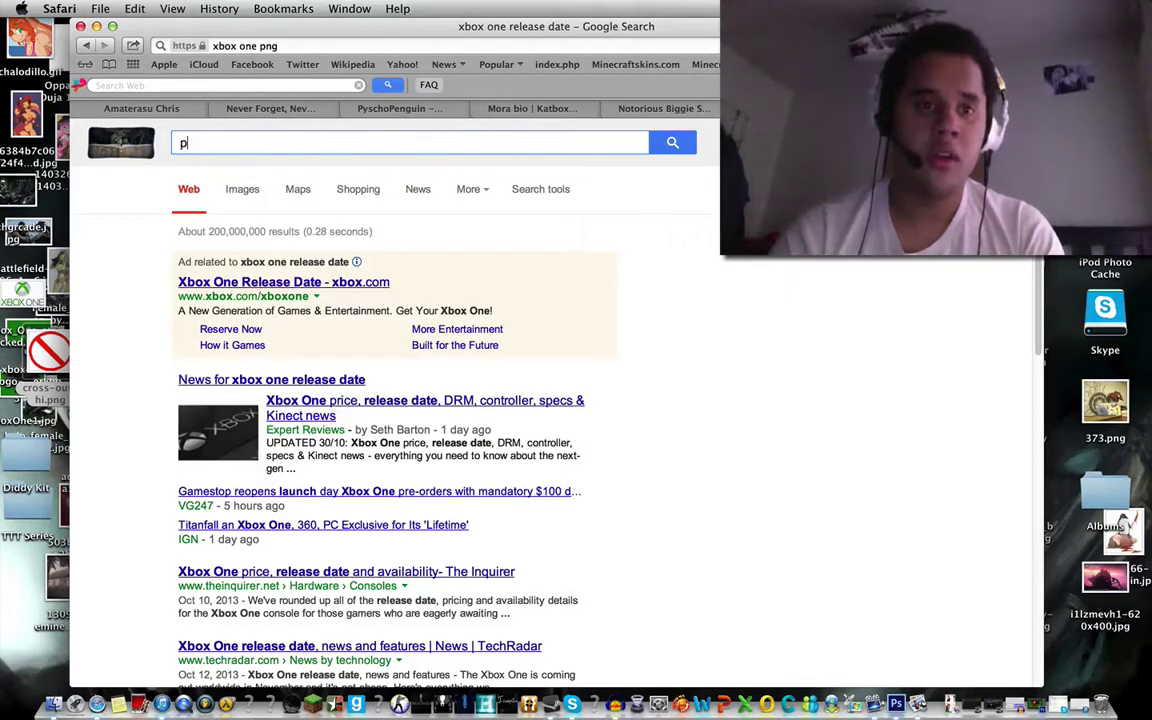
type("s4")
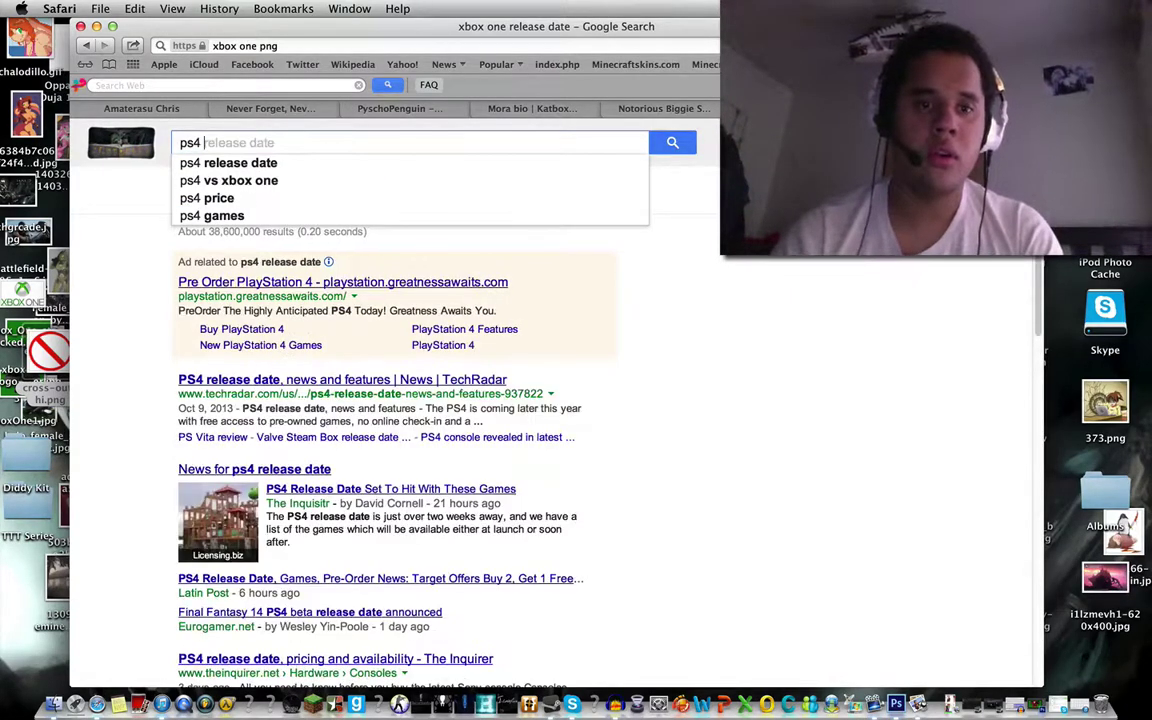
Step: Search 'ps4 release date', then change the query to 'ps4 price'
key("Down")
key("Return")
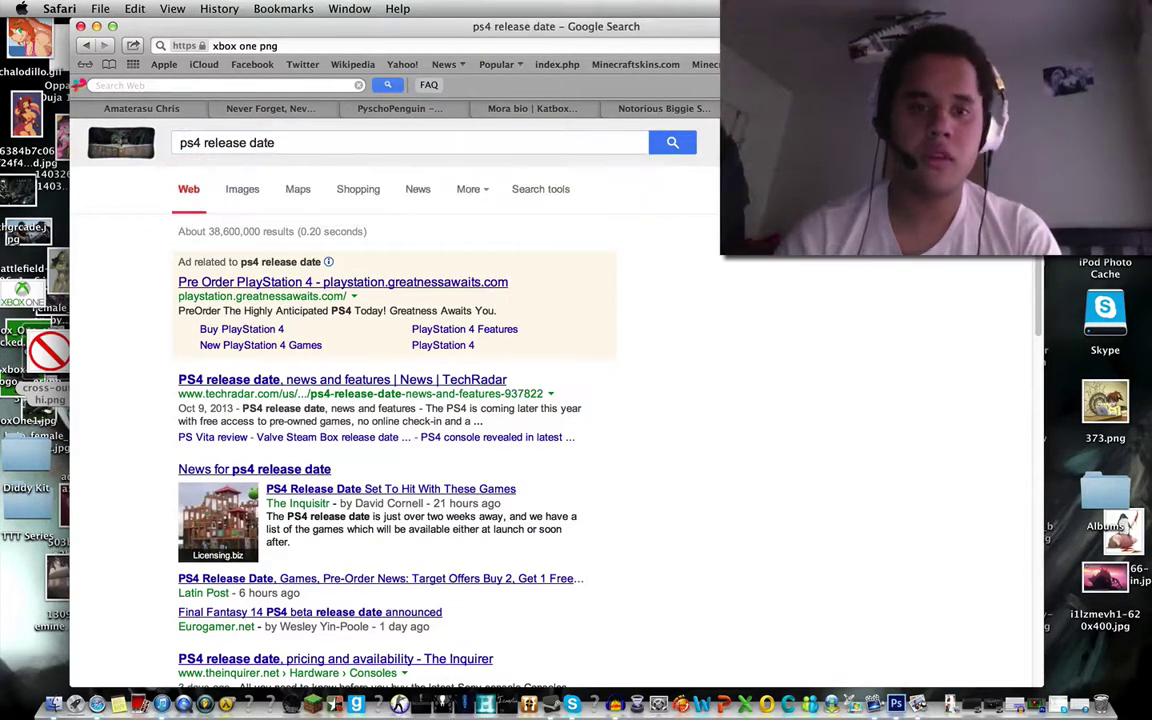
scroll(312, 372, "down", 5)
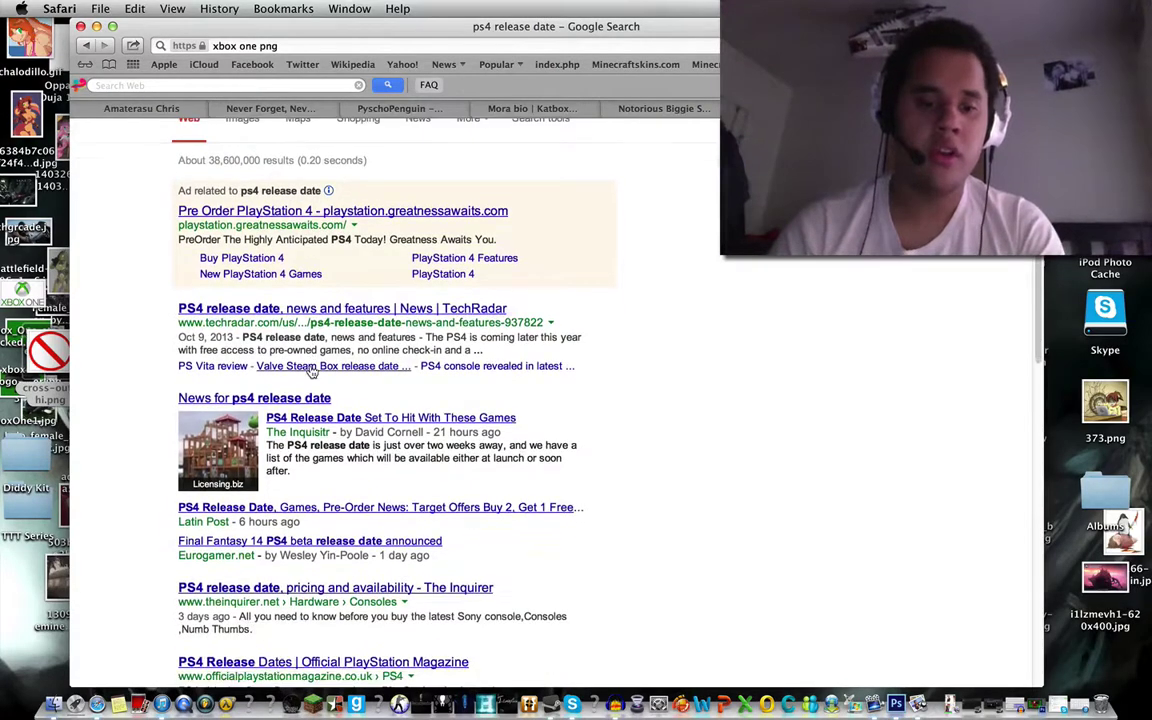
scroll(312, 372, "down", 5)
scroll(312, 372, "up", 10)
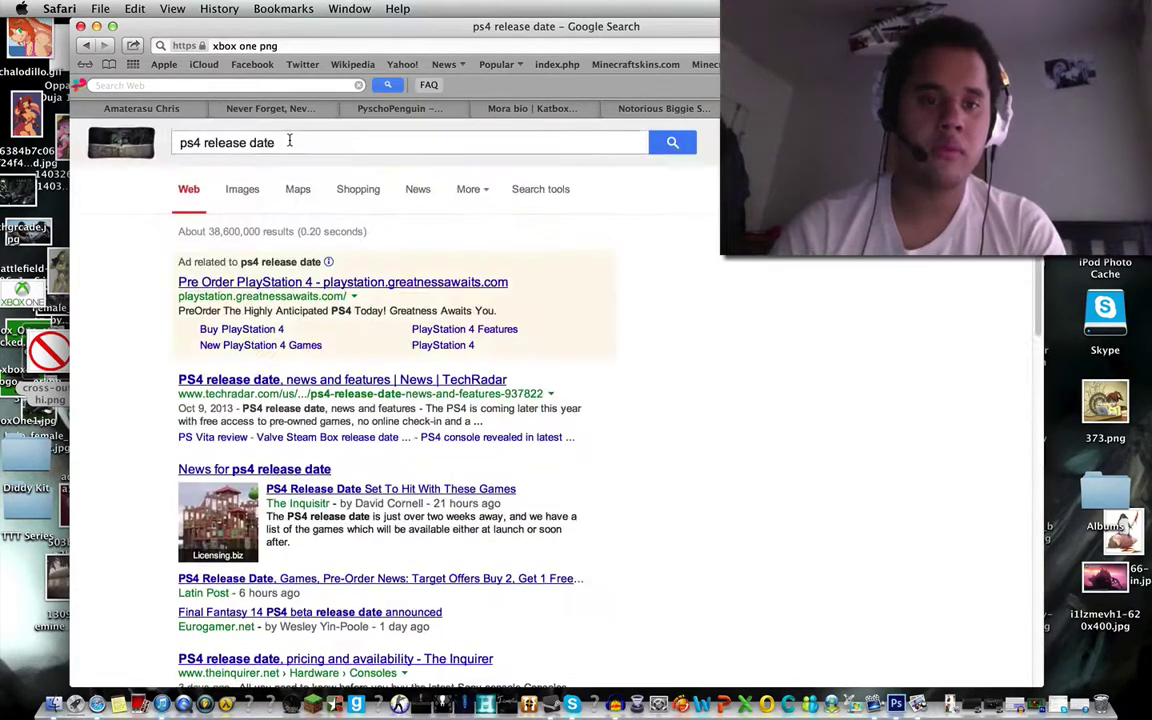
left_click_drag(278, 142, 199, 142)
type("price")
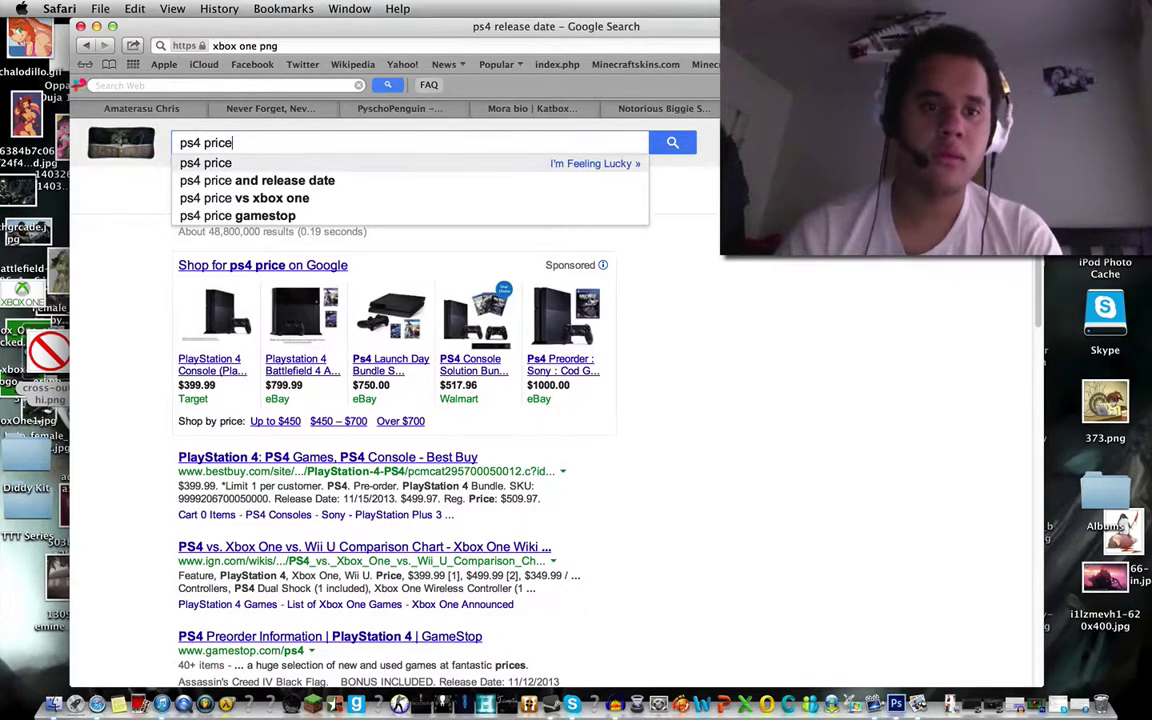
key("Return")
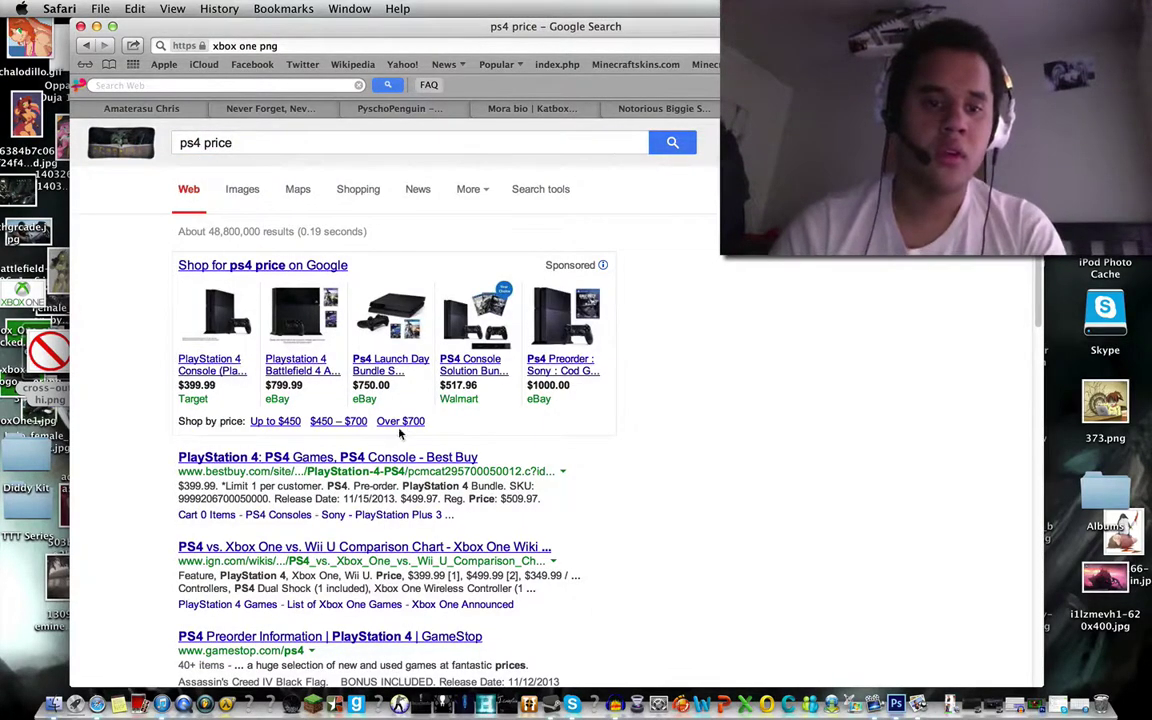
scroll(330, 471, "down", 1)
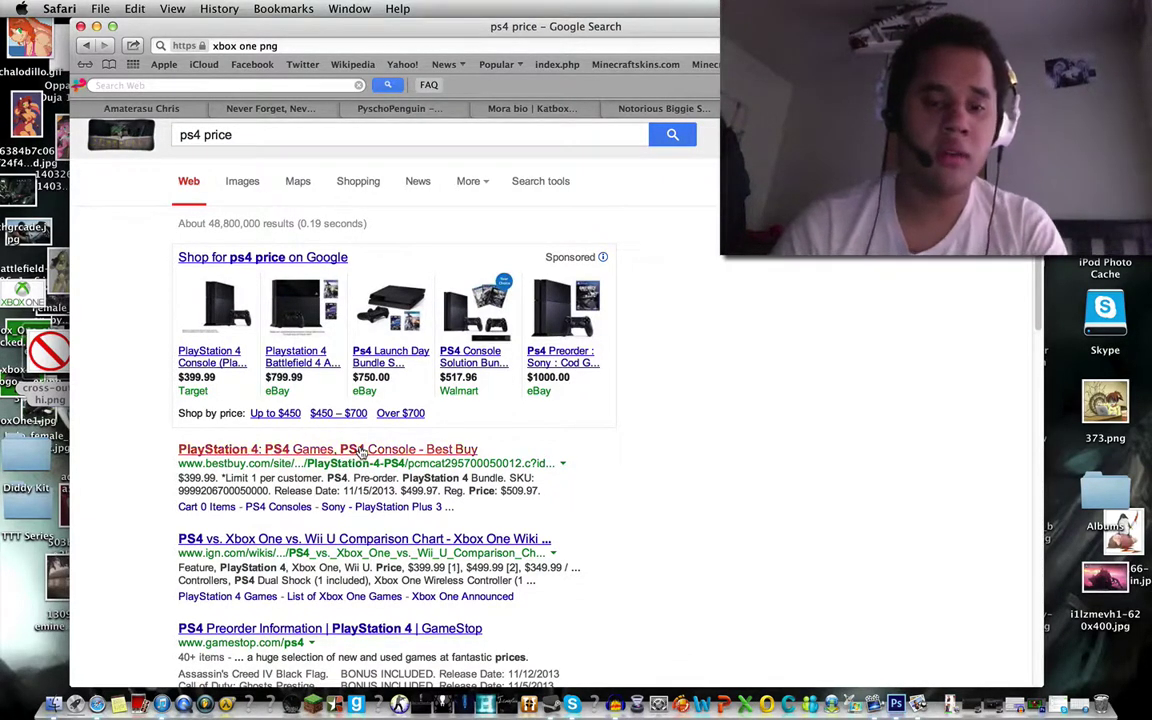
left_click(355, 449)
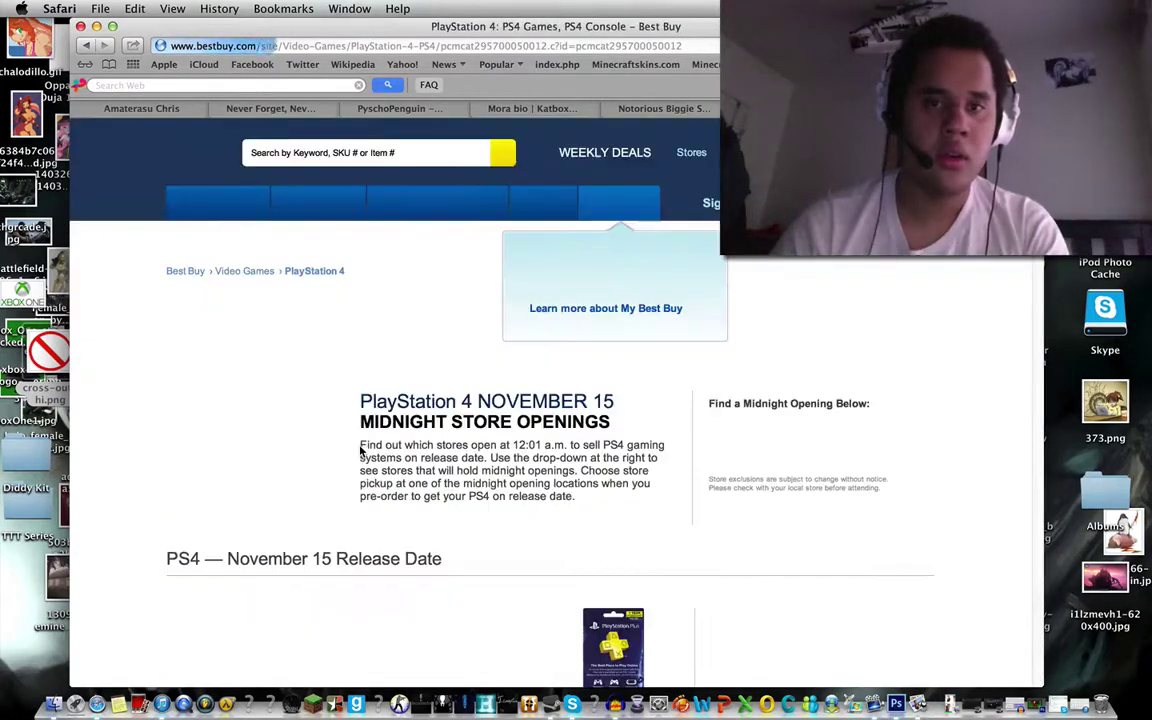
scroll(360, 451, "down", 3)
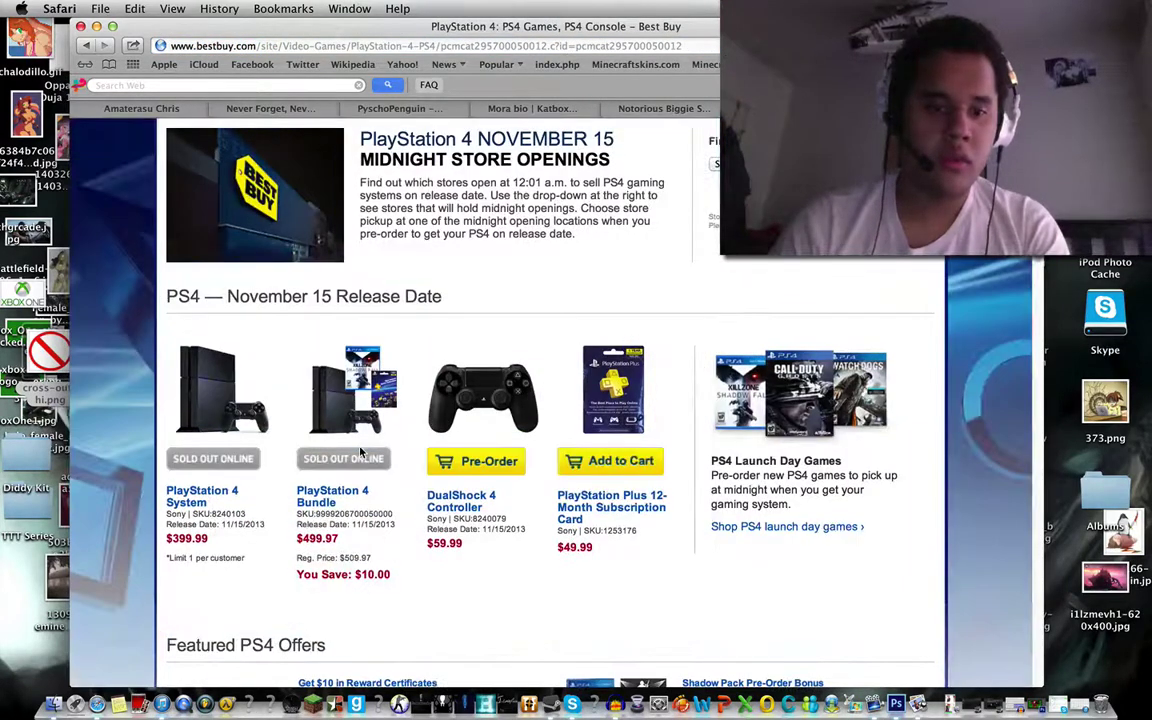
scroll(330, 410, "up", 2)
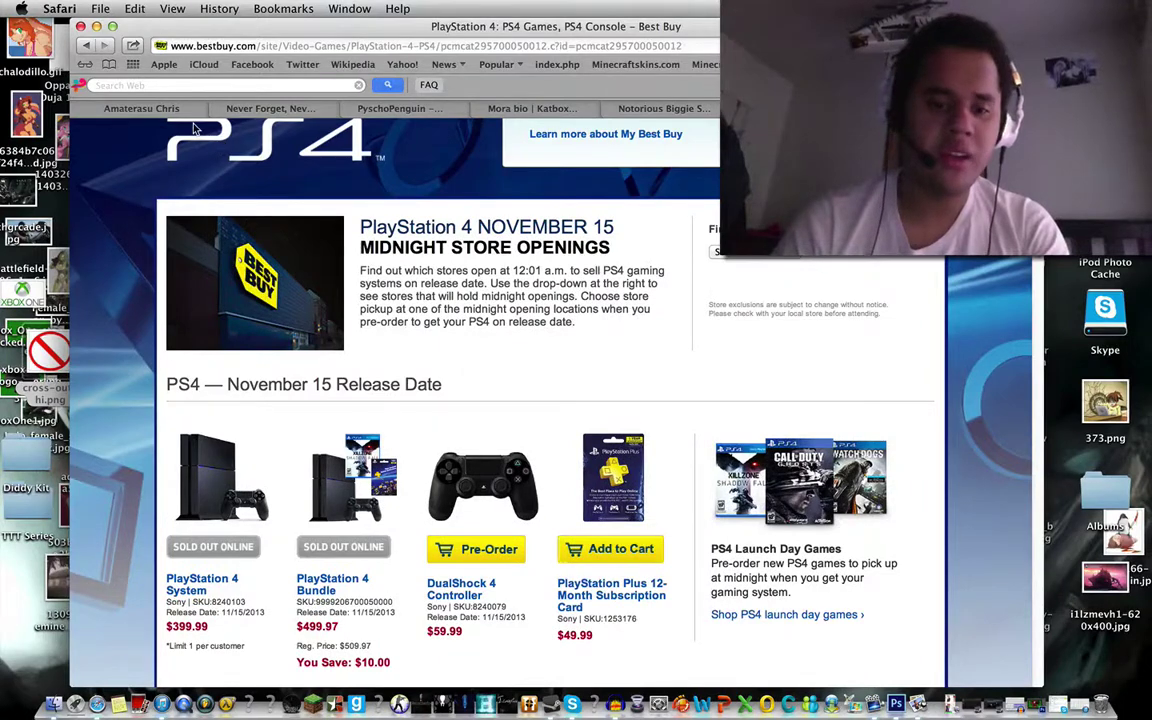
left_click(87, 48)
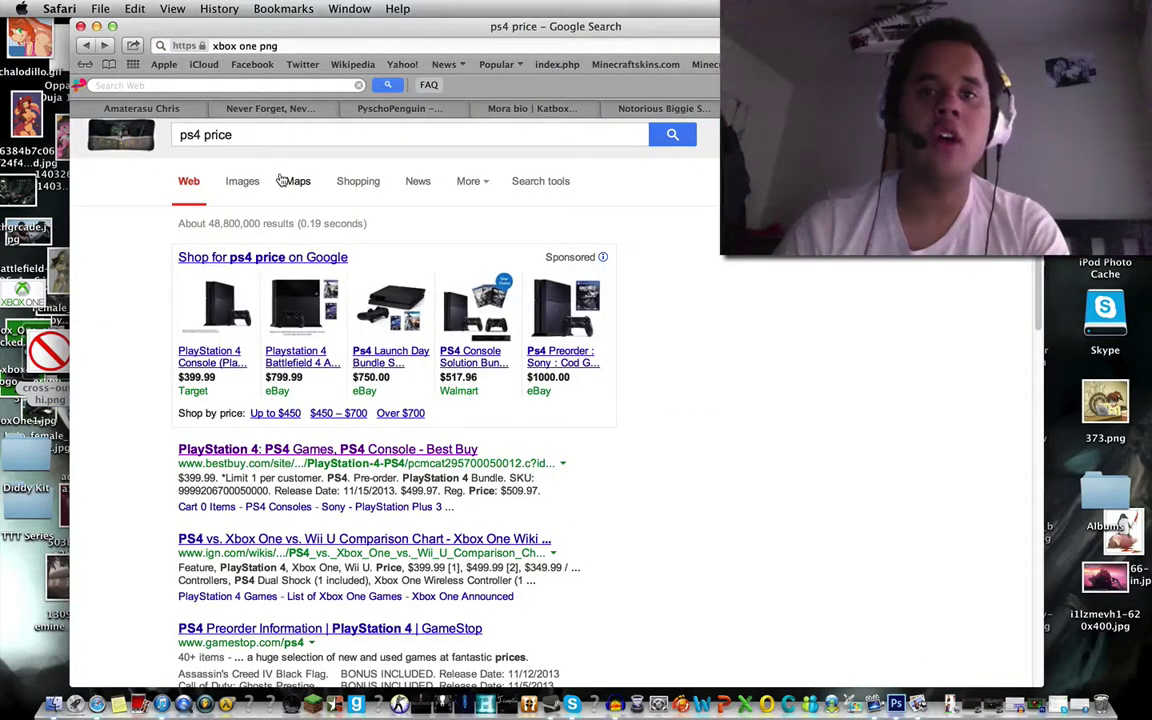